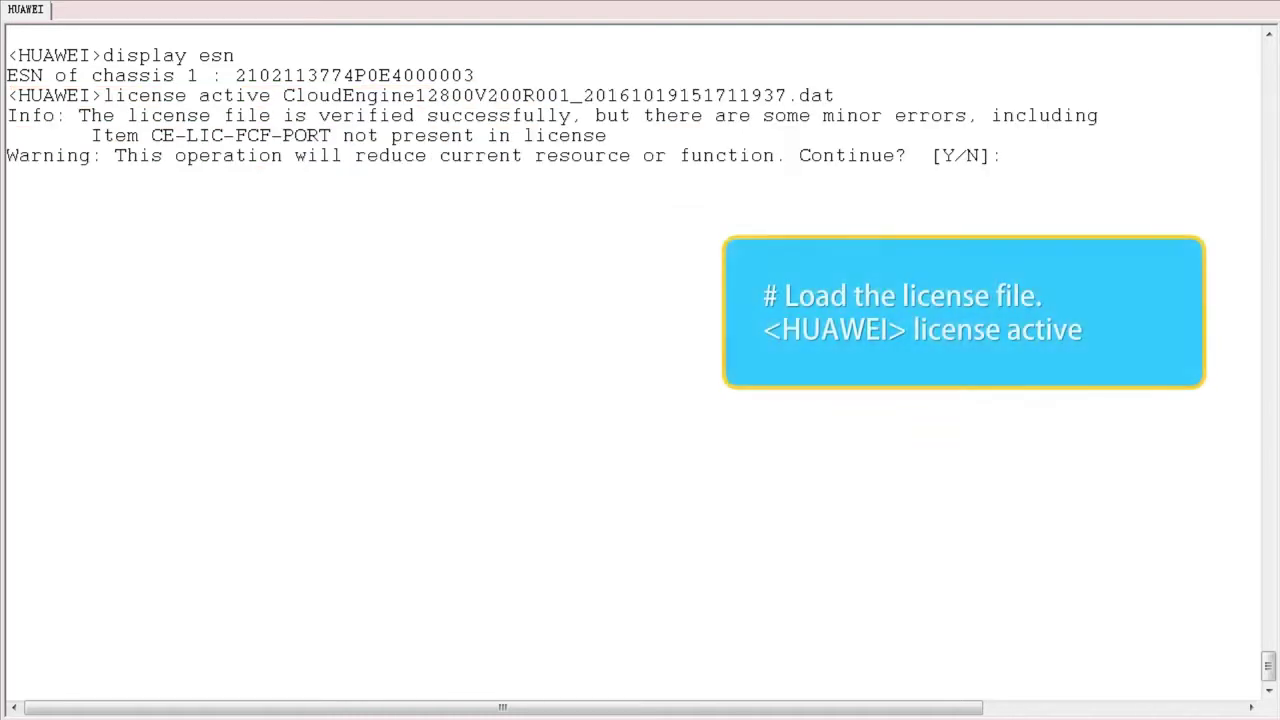
# Step: Confirm license activation with y and verify the license state shows Demo
pyautogui.write('y')
pyautogui.press('Return')
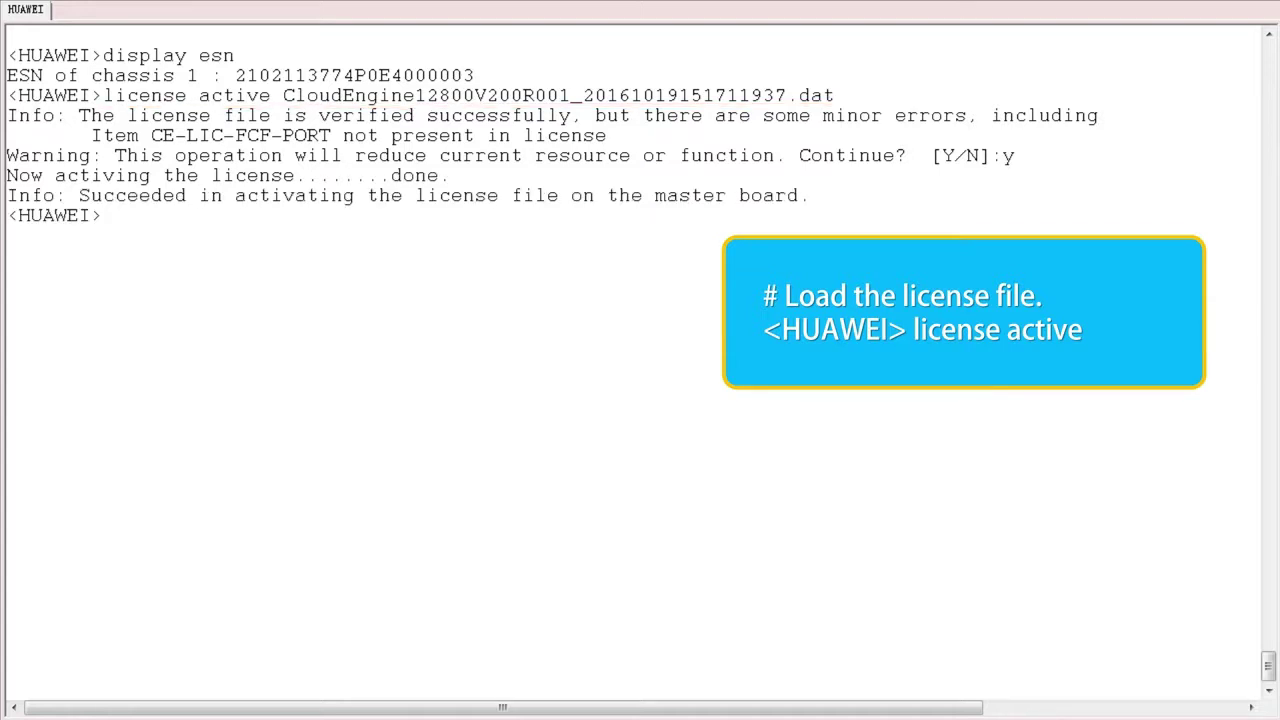
pyautogui.write('display license state')
pyautogui.press('Return')
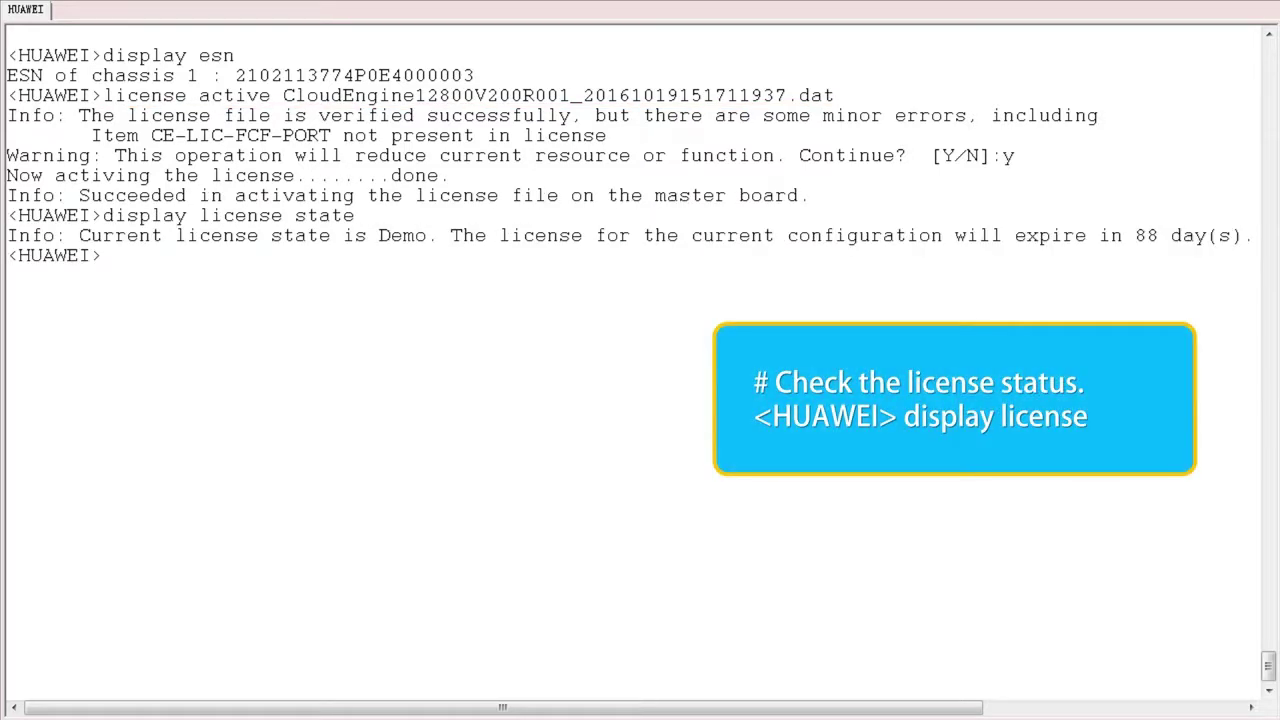
# Step: Revoke the license, confirming with y, and display the license revoke ticket
pyautogui.write('license revoke')
pyautogui.press('Return')
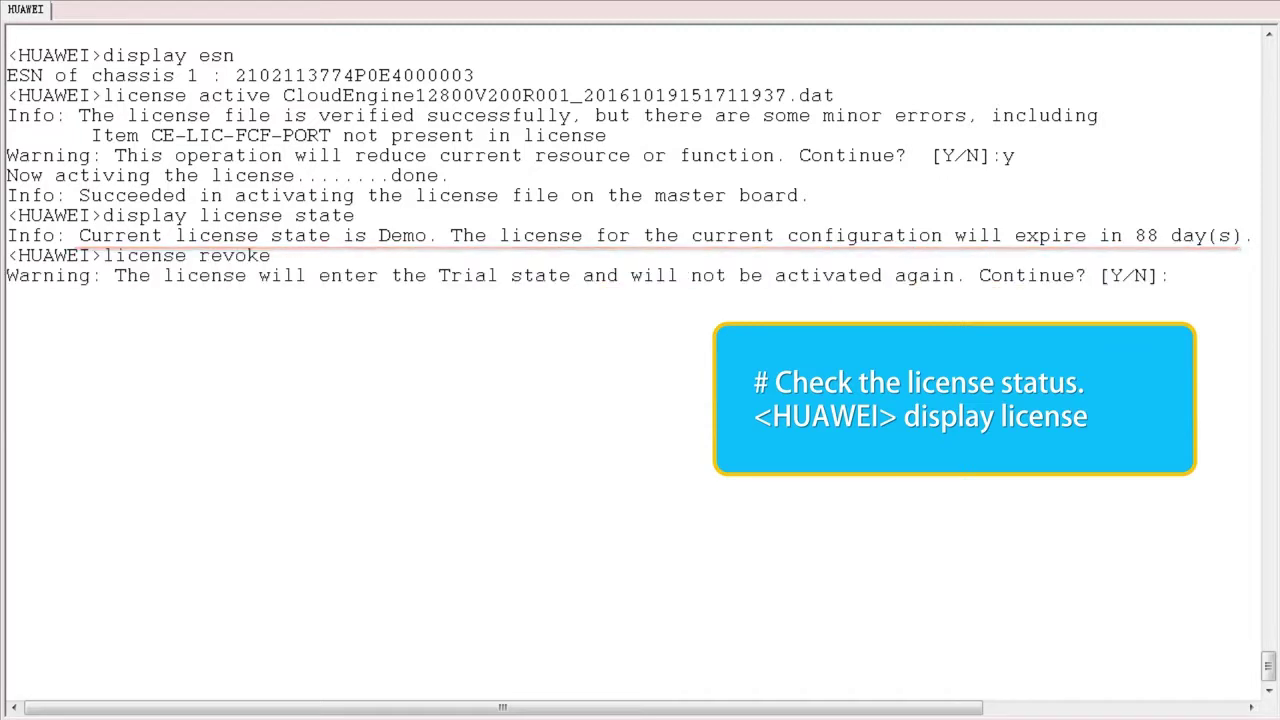
pyautogui.write('y')
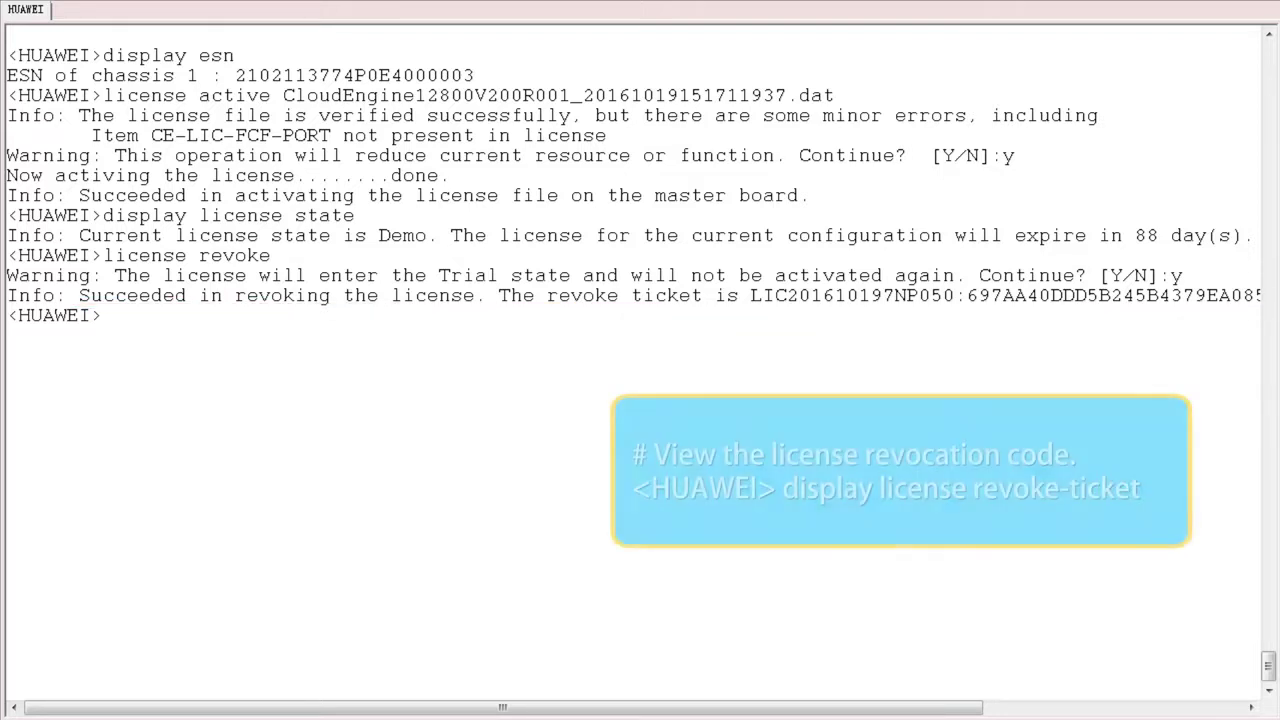
pyautogui.write('display license revoke-ticket')
pyautogui.press('Return')
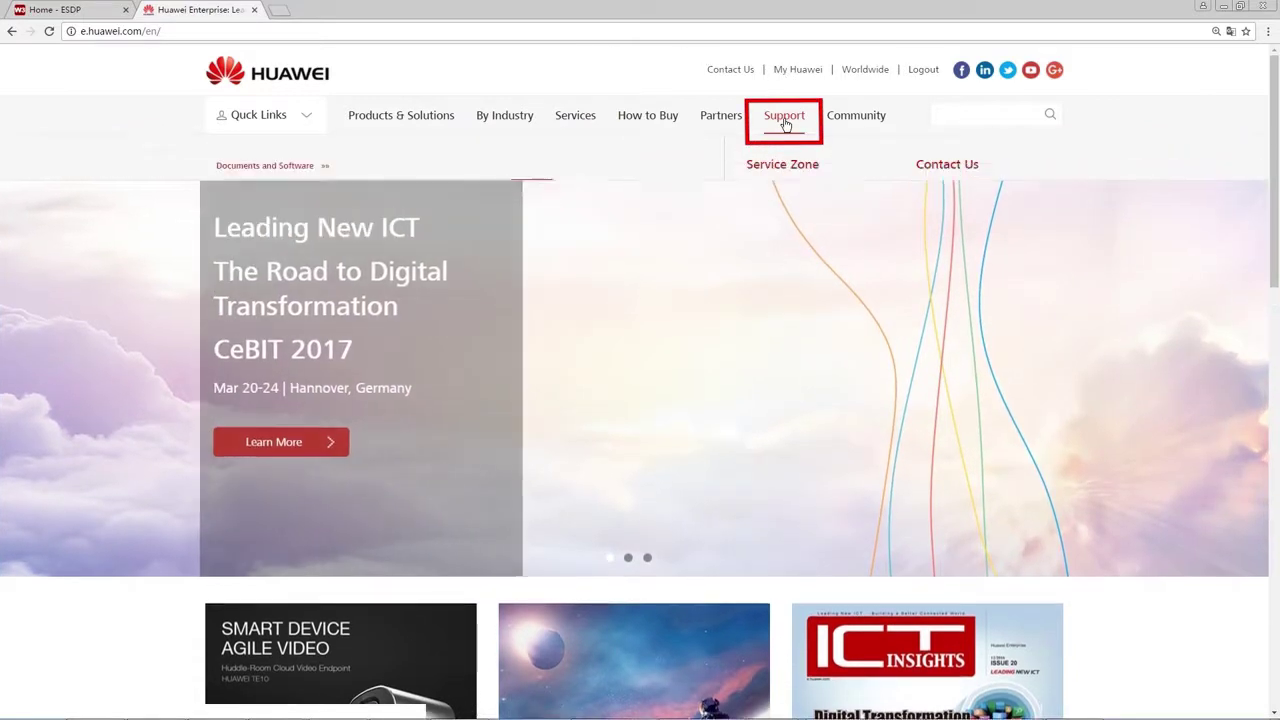
# Step: Go to Support and open Product Licensing to reach the ESDP home page
pyautogui.click(785, 122)
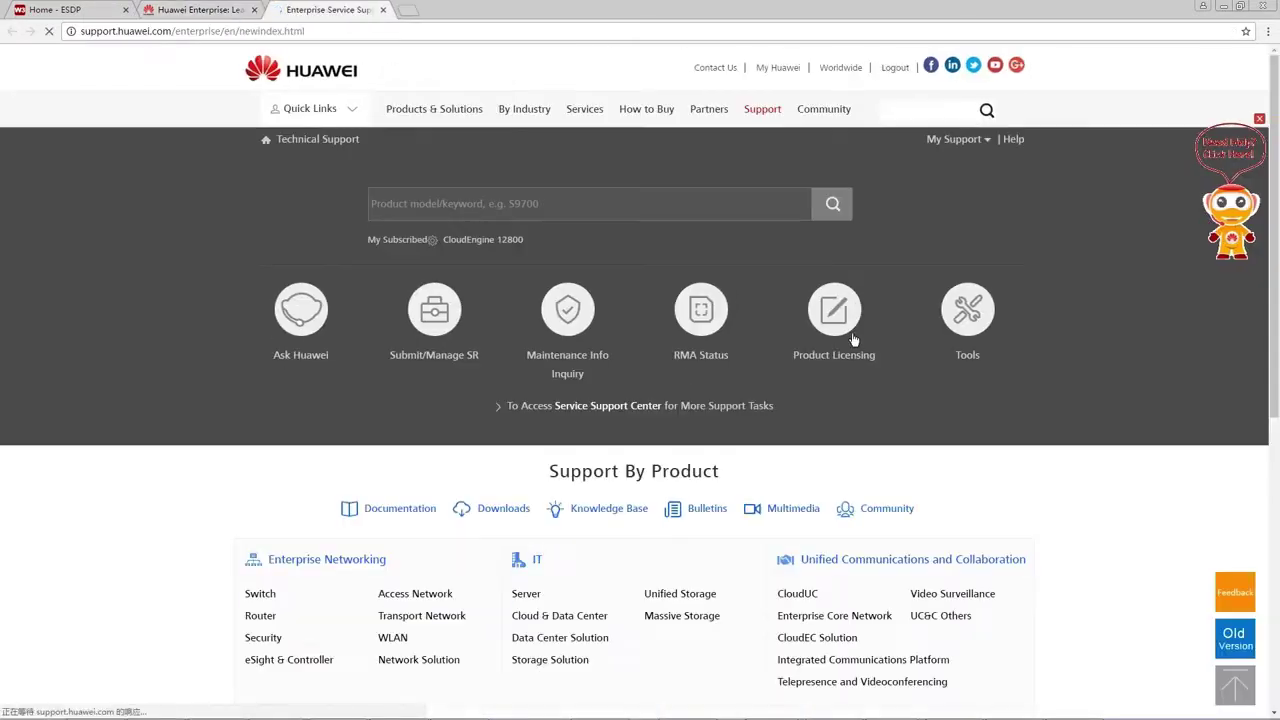
pyautogui.click(845, 330)
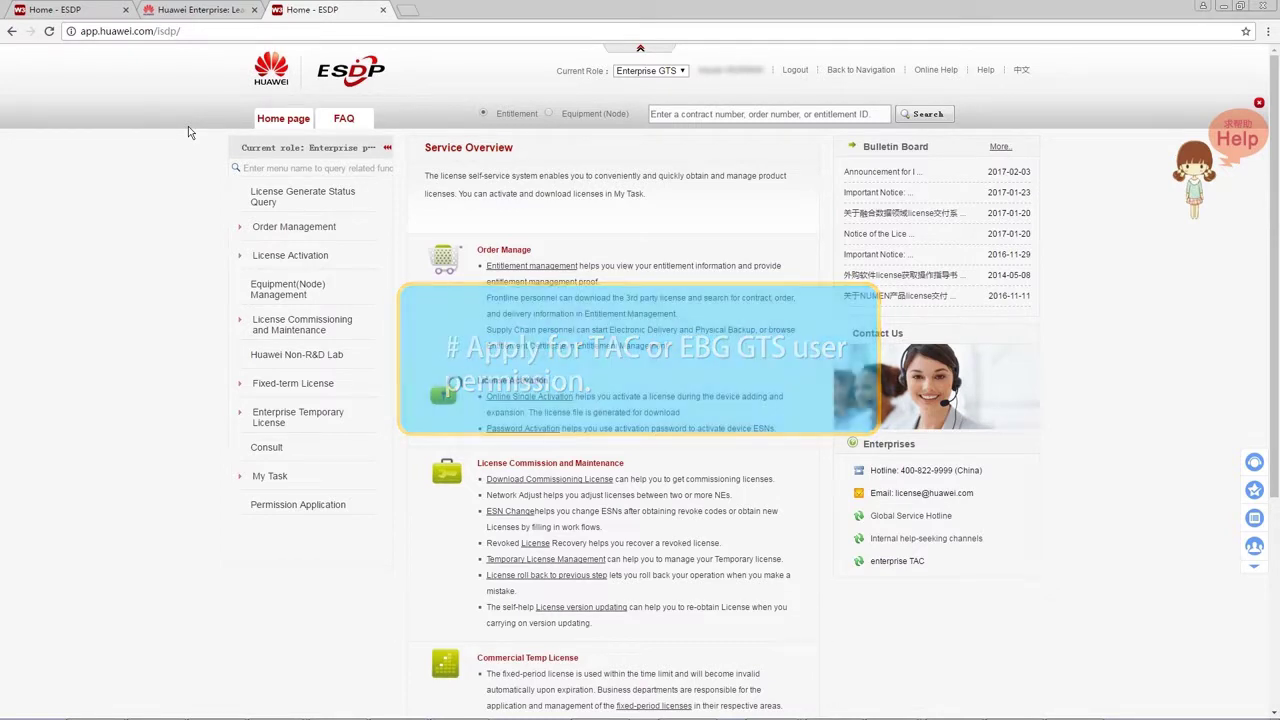
# Step: Open the ESDP Permission Application form with Basic Role selected, then return to Huawei Enterprise
pyautogui.click(308, 505)
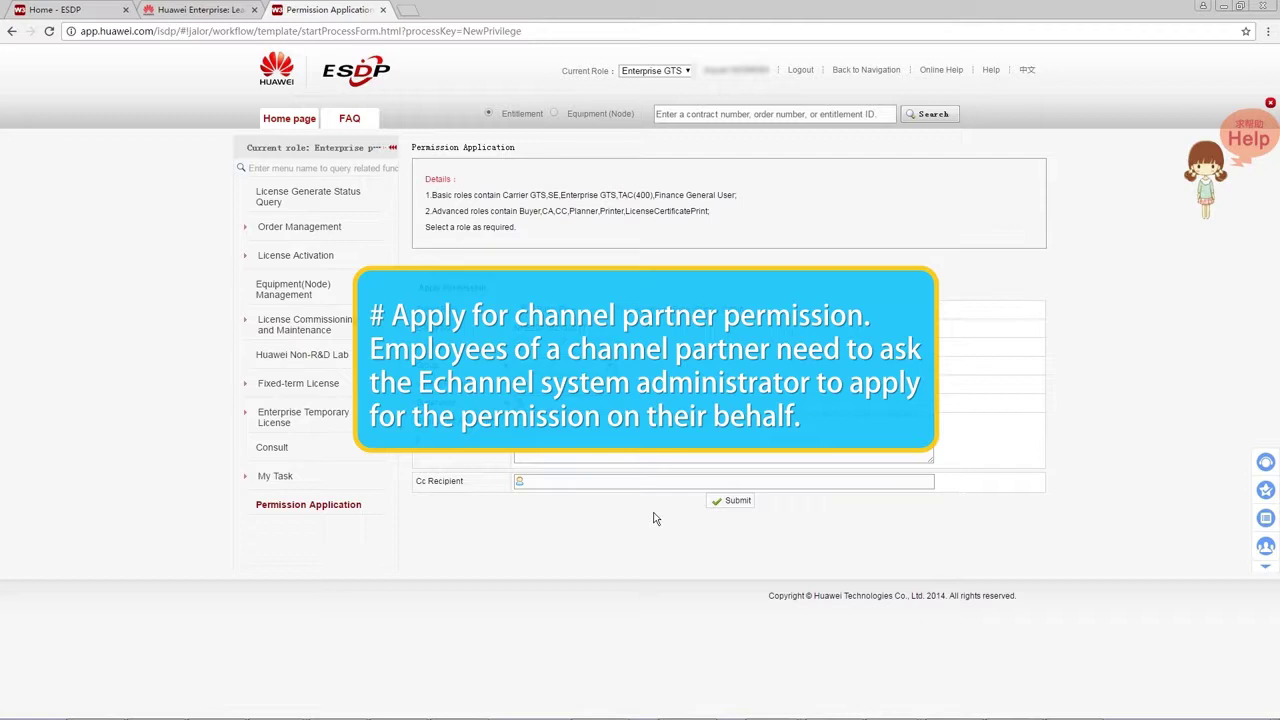
pyautogui.click(167, 12)
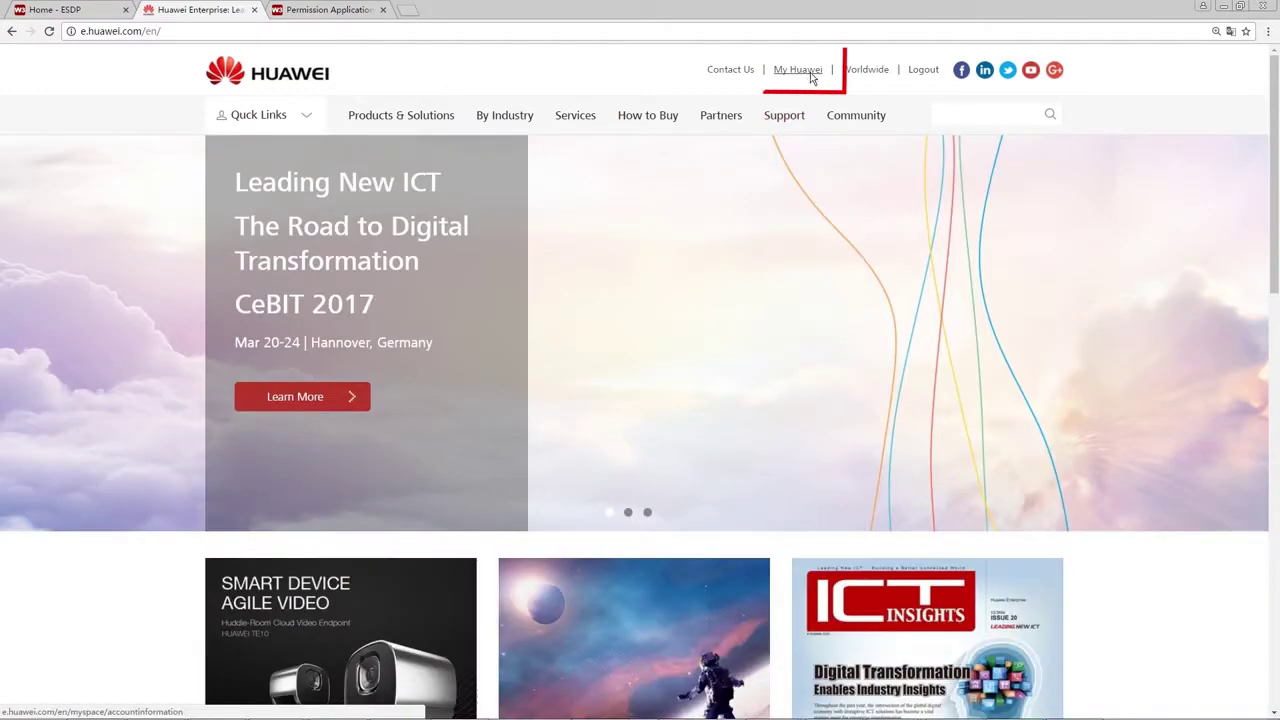
# Step: Open Access Right Application under My Huawei's Authority and Authentication and paste the company name
pyautogui.click(810, 76)
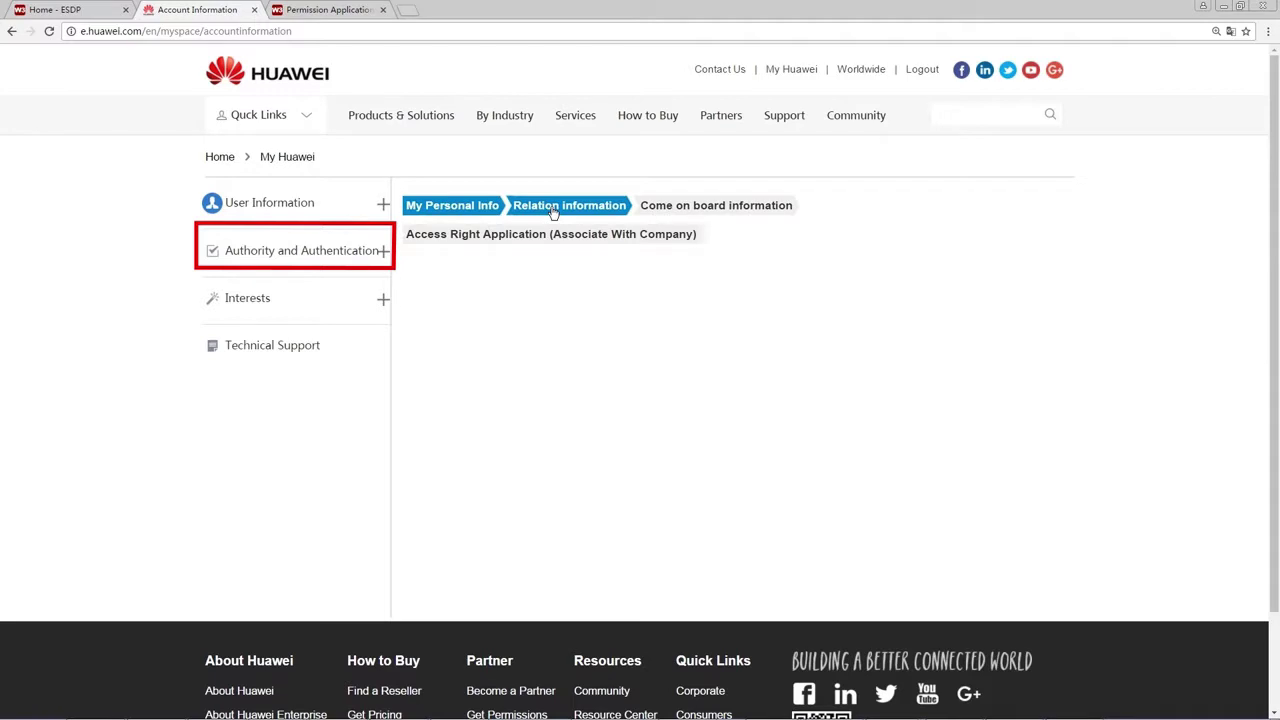
pyautogui.click(384, 252)
pyautogui.click(331, 290)
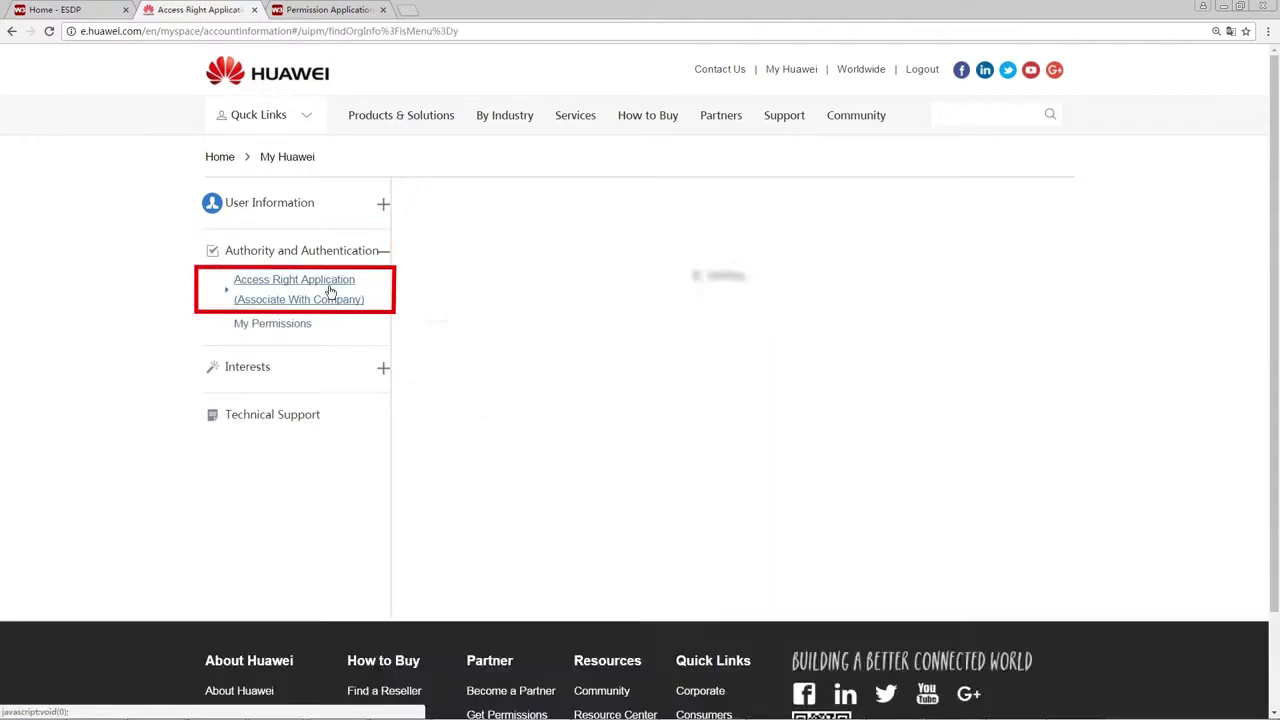
pyautogui.click(633, 311)
pyautogui.hotkey('ctrl', 'v')
# Step: Search for the company, select it, and enter the applicant's name as the association remark
pyautogui.click(726, 396)
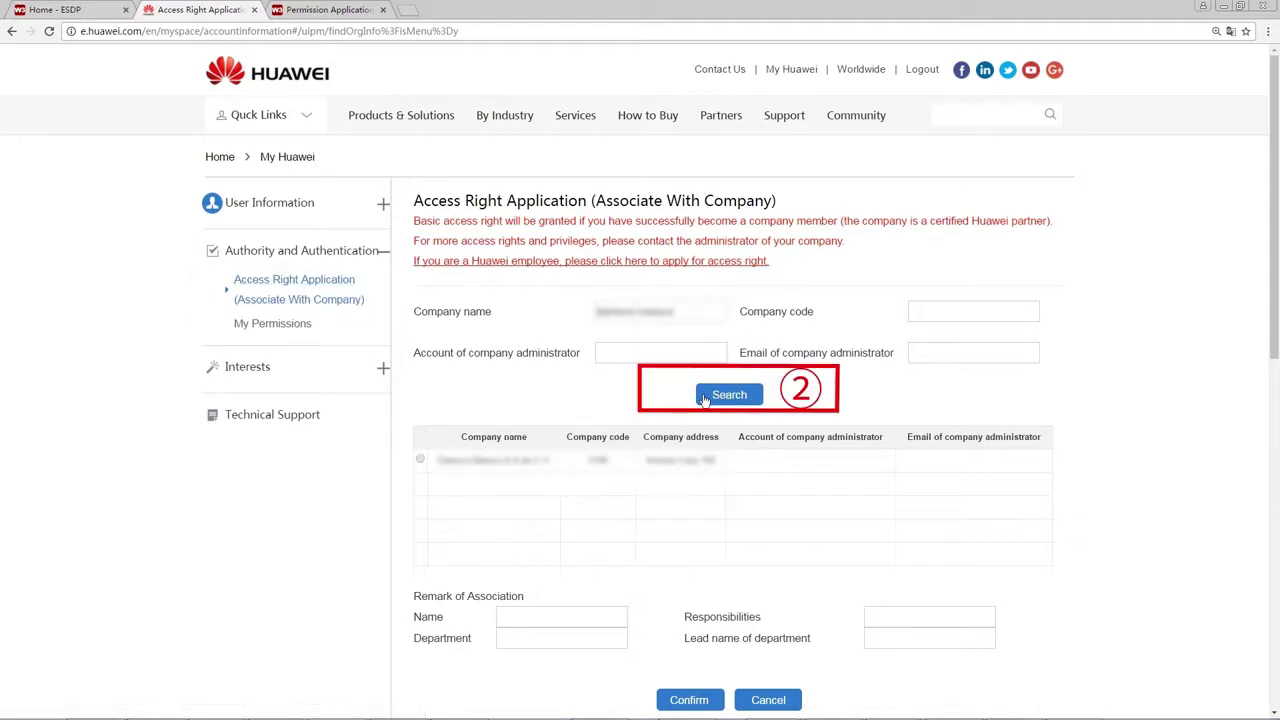
pyautogui.click(420, 459)
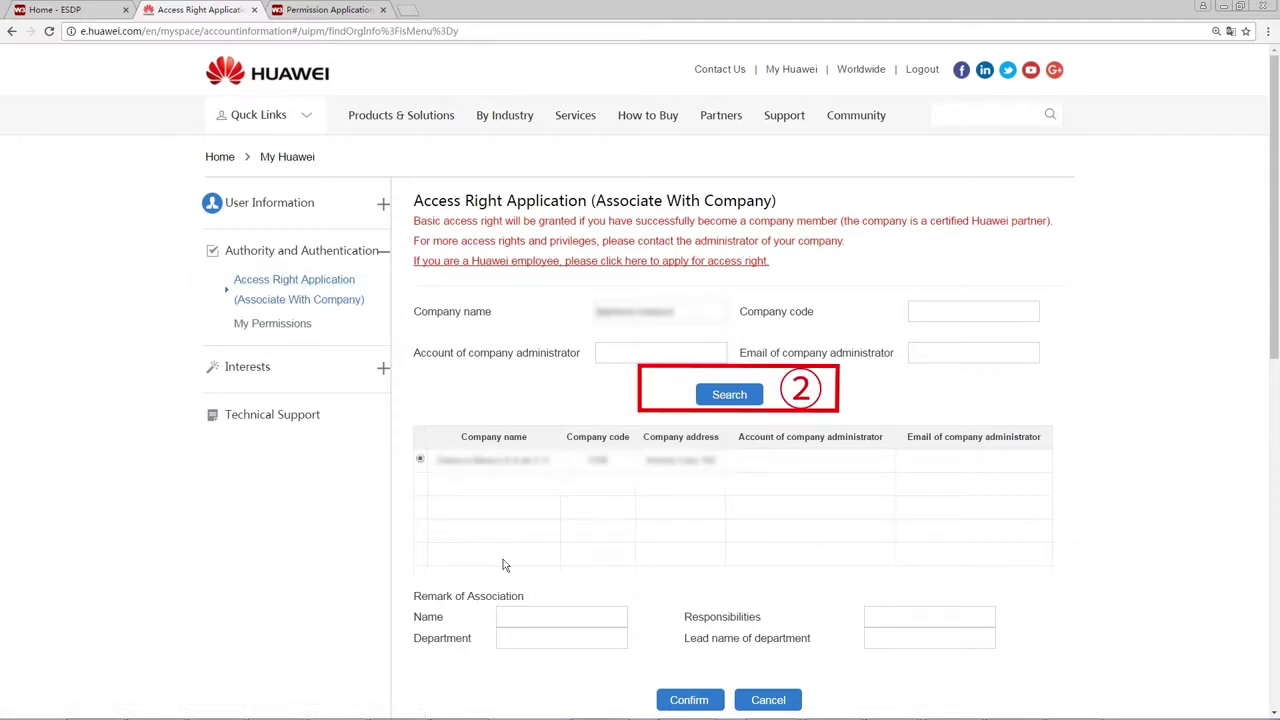
pyautogui.click(531, 615)
pyautogui.write('Jacl')
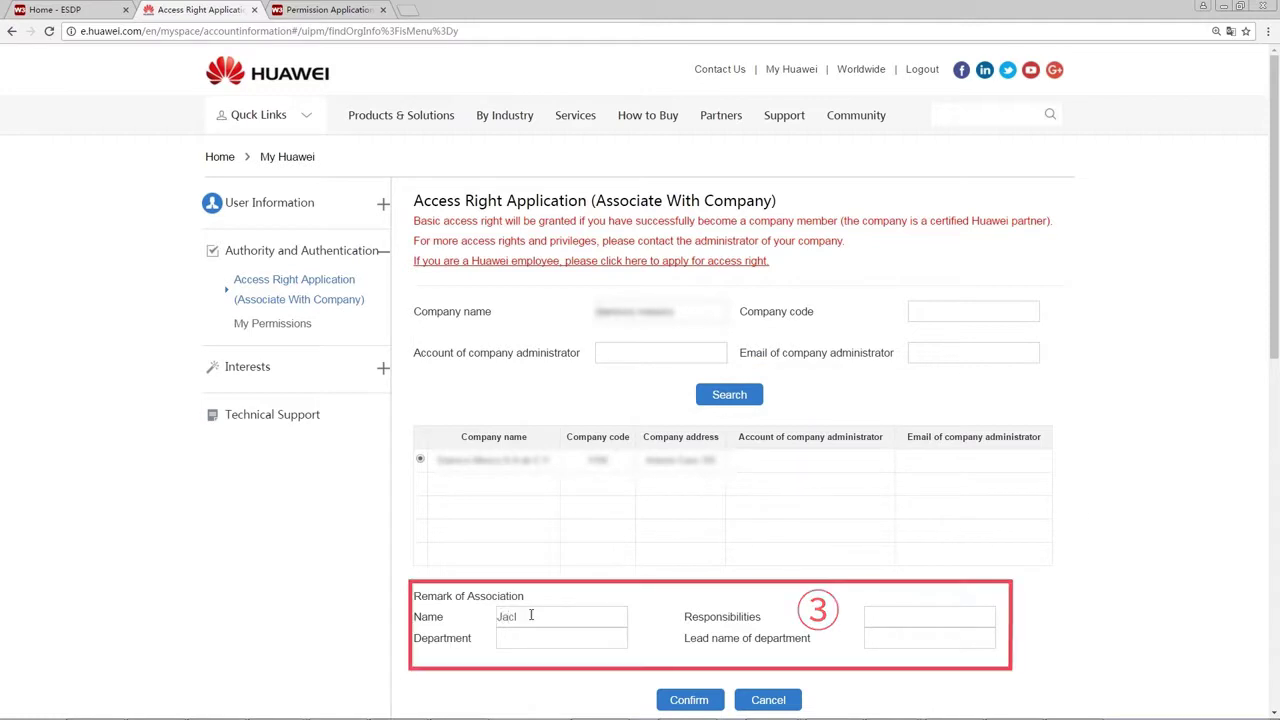
pyautogui.press('BackSpace')
pyautogui.write('k')
pyautogui.scroll(-1, 531, 615)
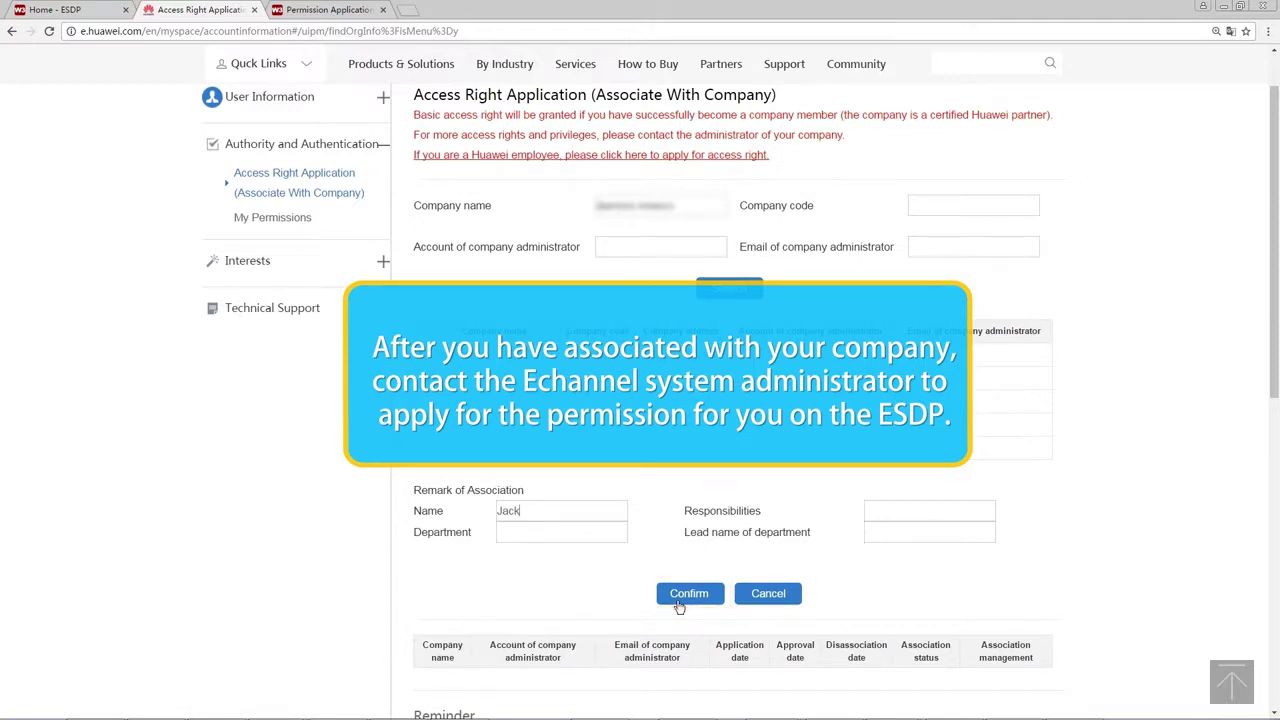
pyautogui.scroll(-1, 679, 607)
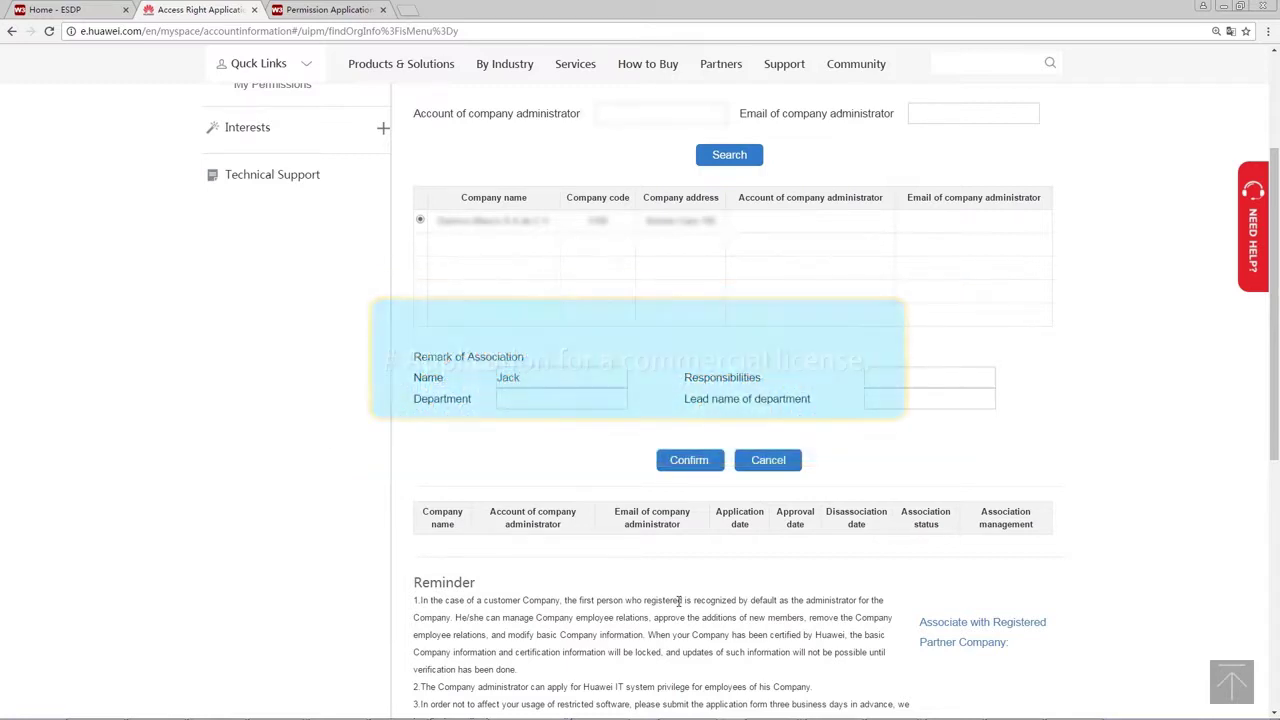
pyautogui.scroll(2, 679, 600)
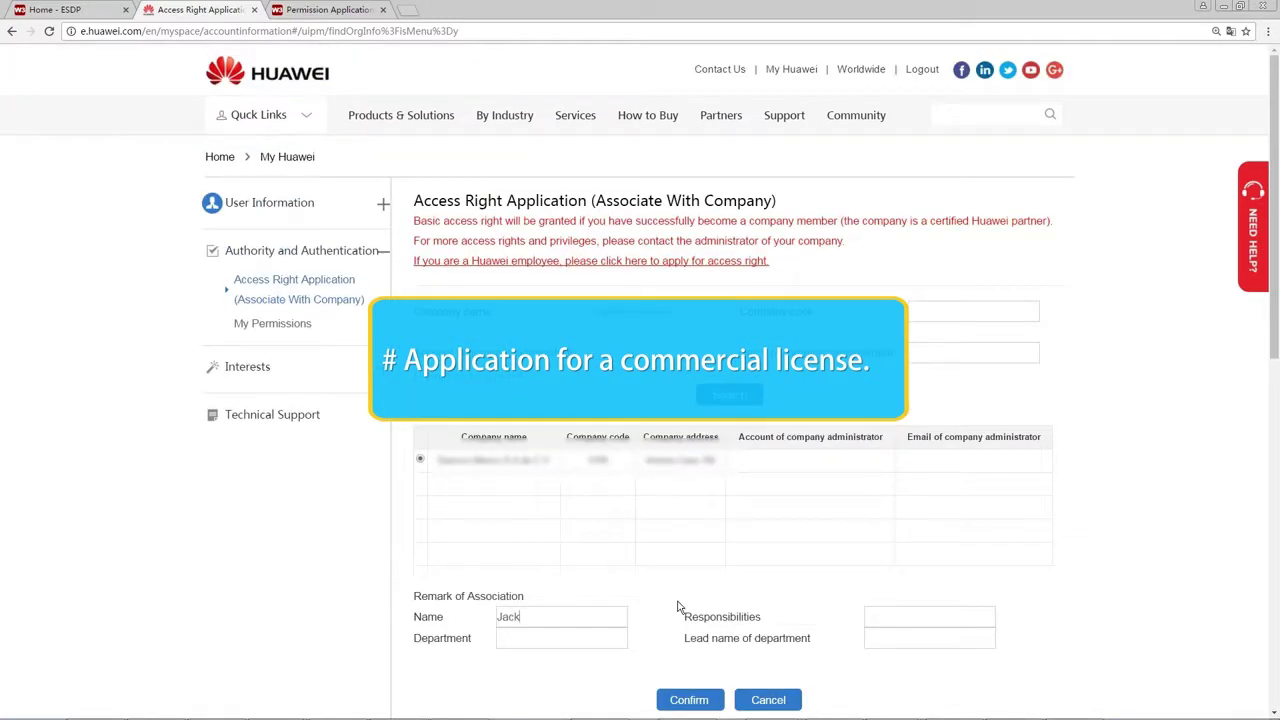
pyautogui.click(336, 10)
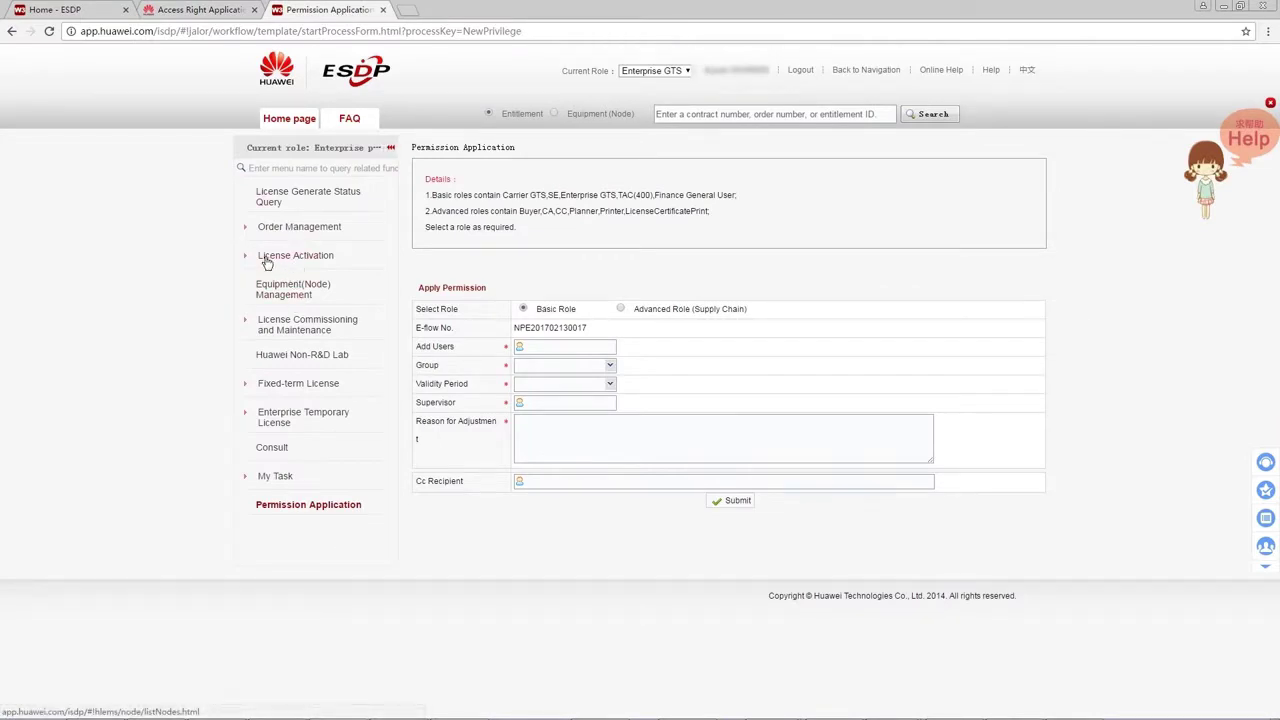
# Step: Open Password Activation under License Activation and place the cursor in the Password field
pyautogui.click(248, 258)
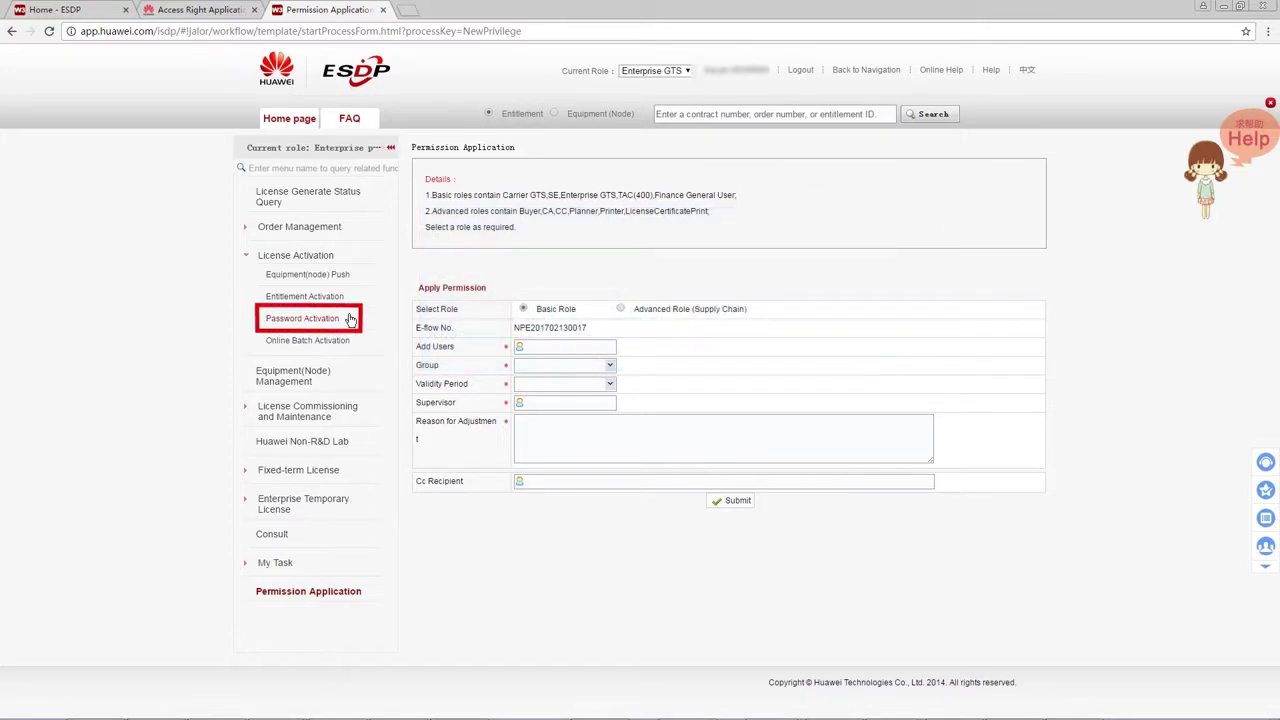
pyautogui.click(318, 323)
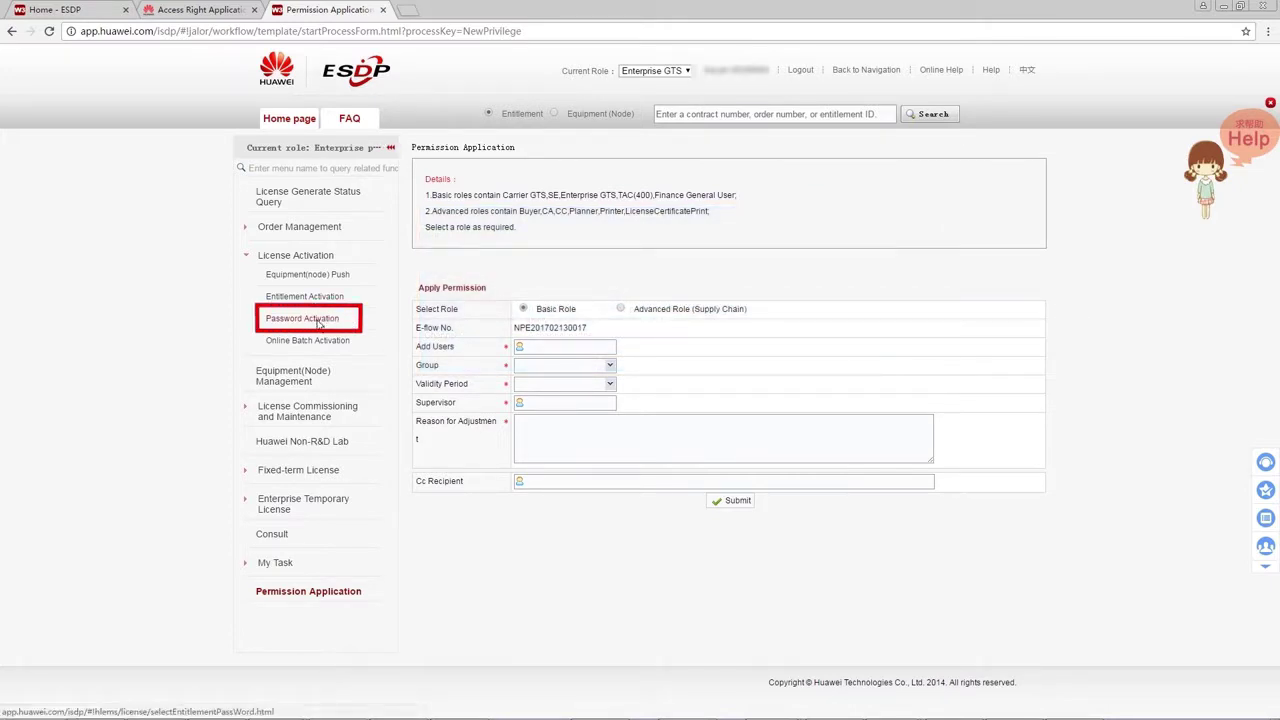
pyautogui.click(456, 318)
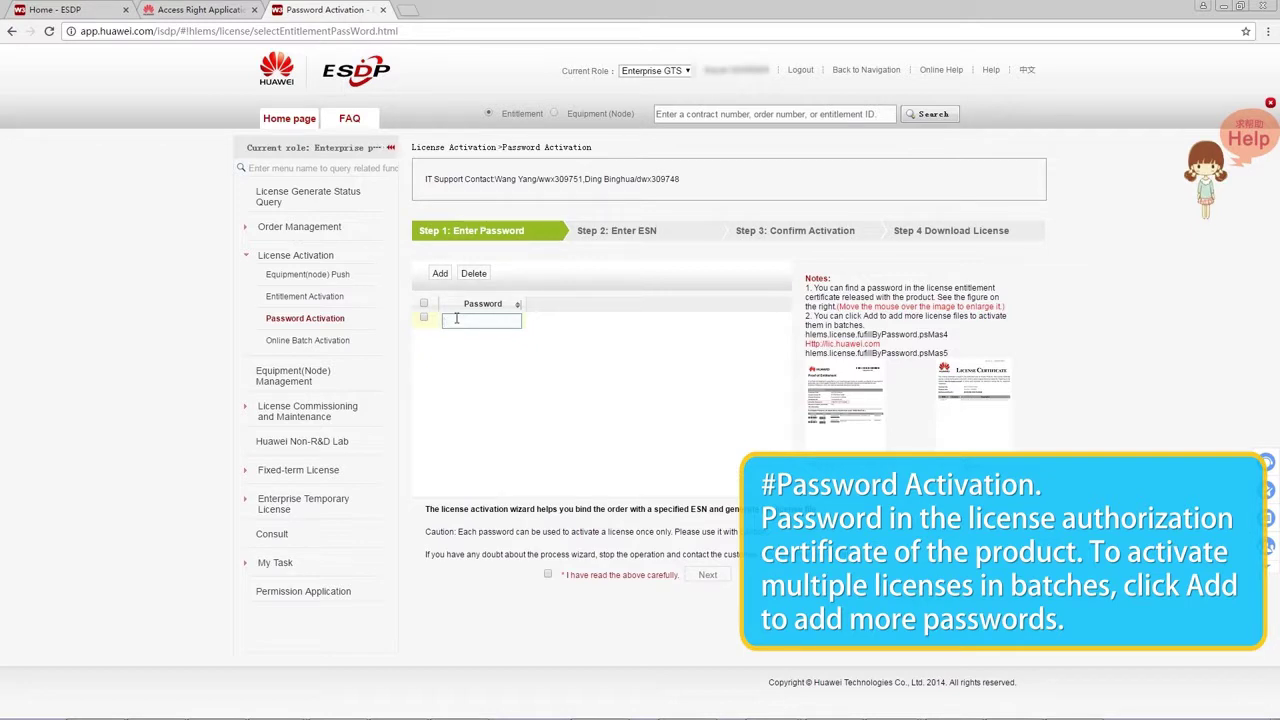
# Step: Add a second Password row and tick 'I have read the above carefully'
pyautogui.click(440, 273)
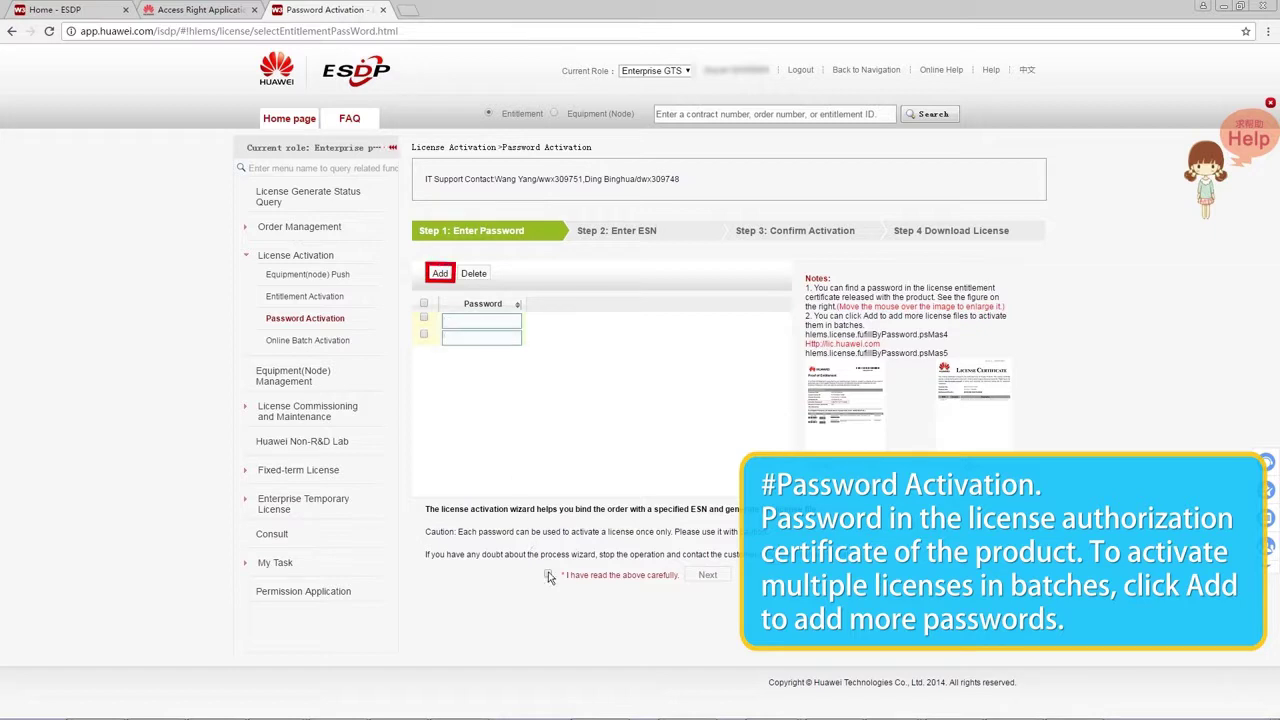
pyautogui.click(548, 575)
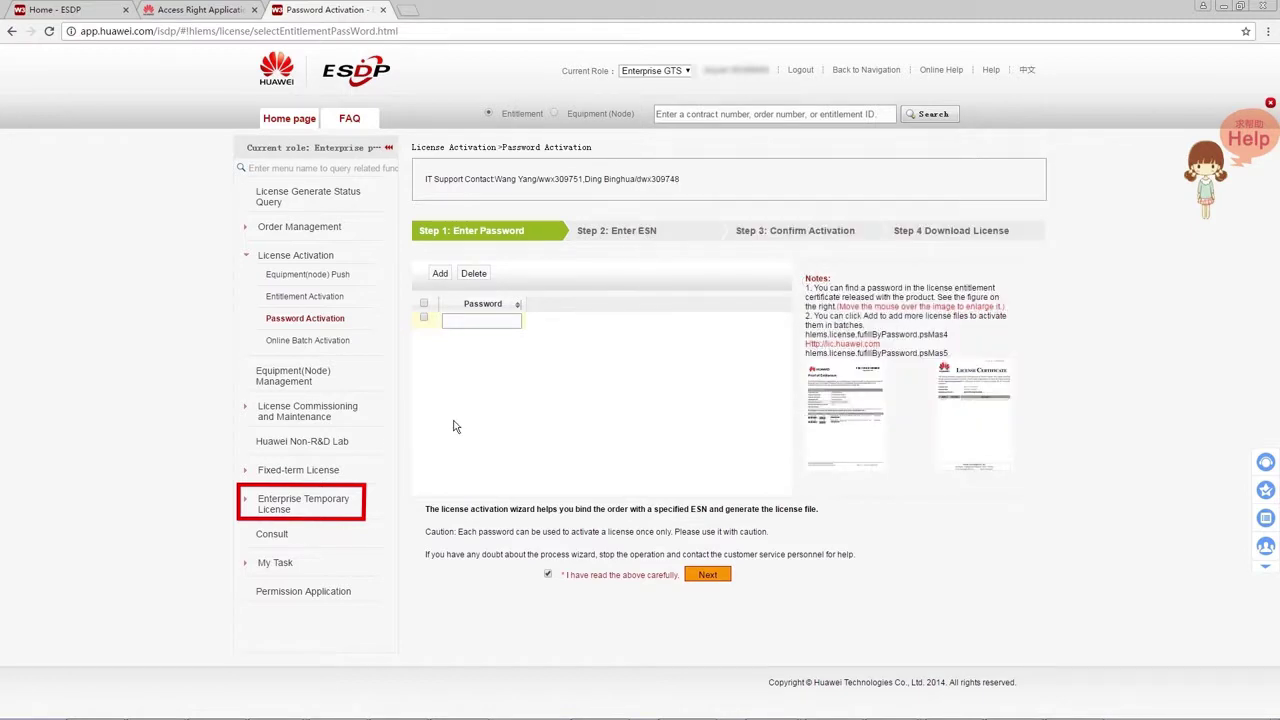
pyautogui.click(331, 503)
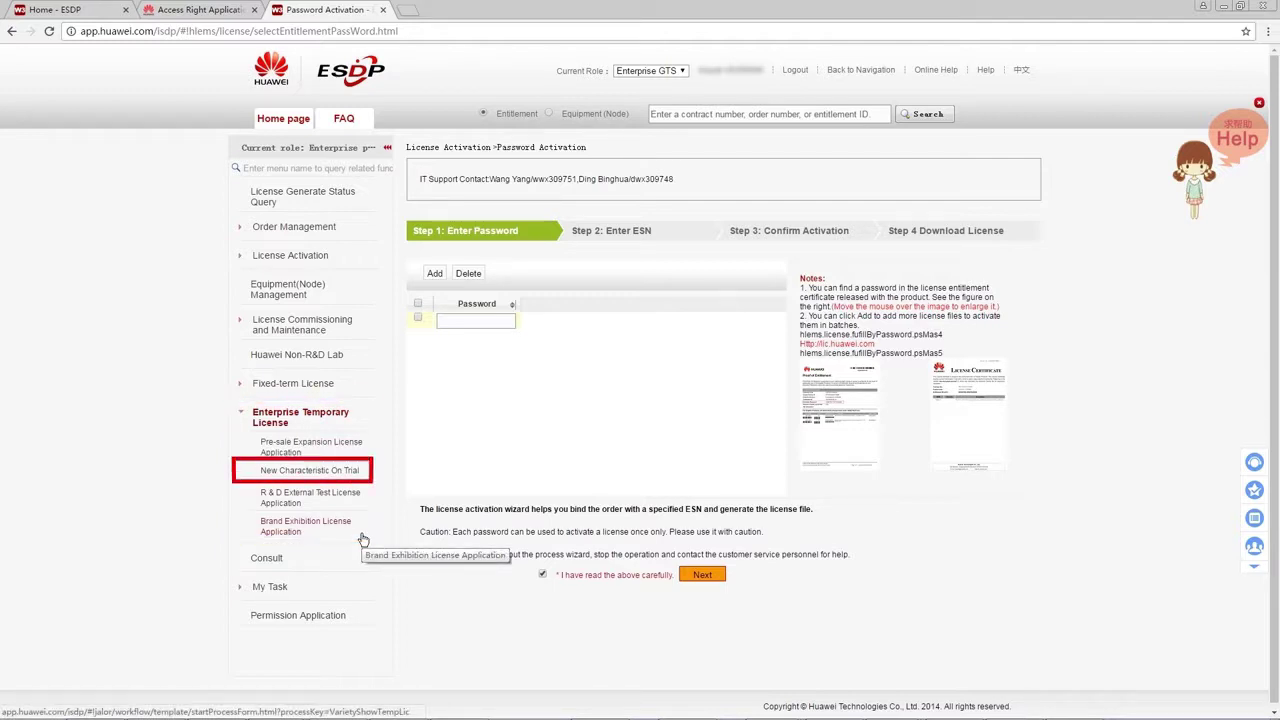
# Step: Open the New Characteristic On Trial temporary license application
pyautogui.click(345, 472)
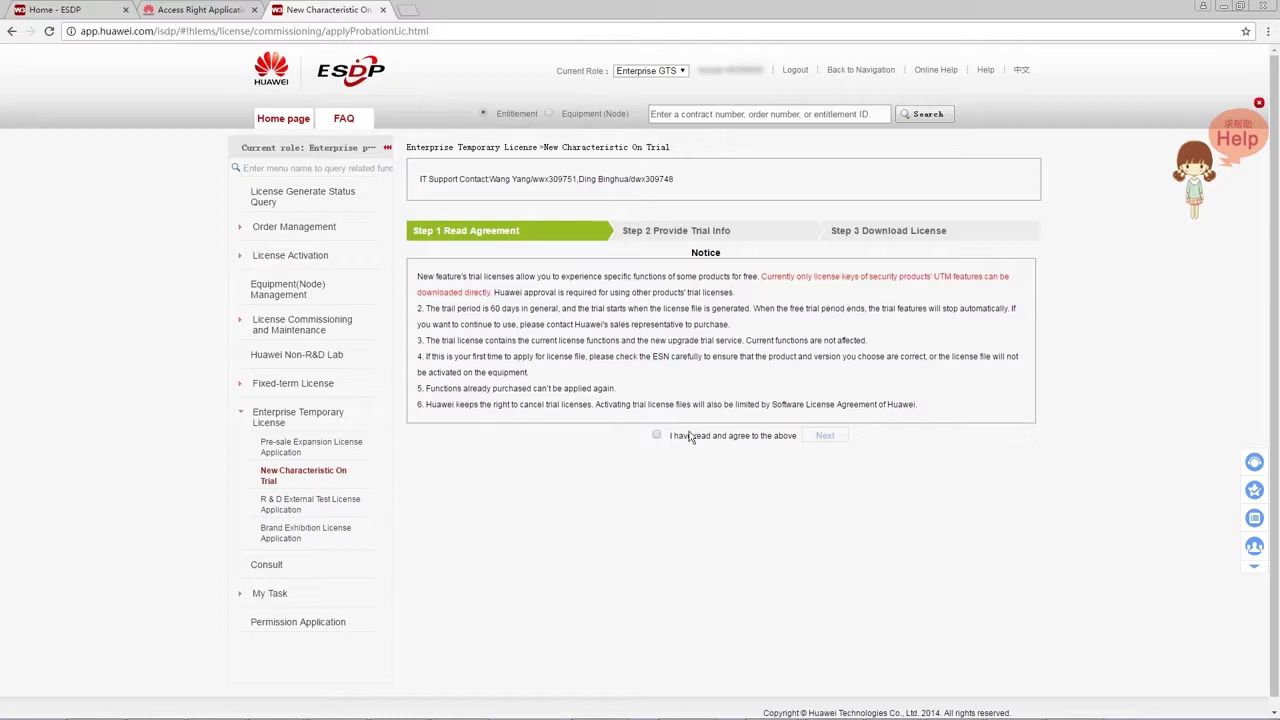
# Step: Accept the trial agreement and select CloudEngine 12800 V200R001 as the product
pyautogui.click(656, 435)
pyautogui.click(825, 435)
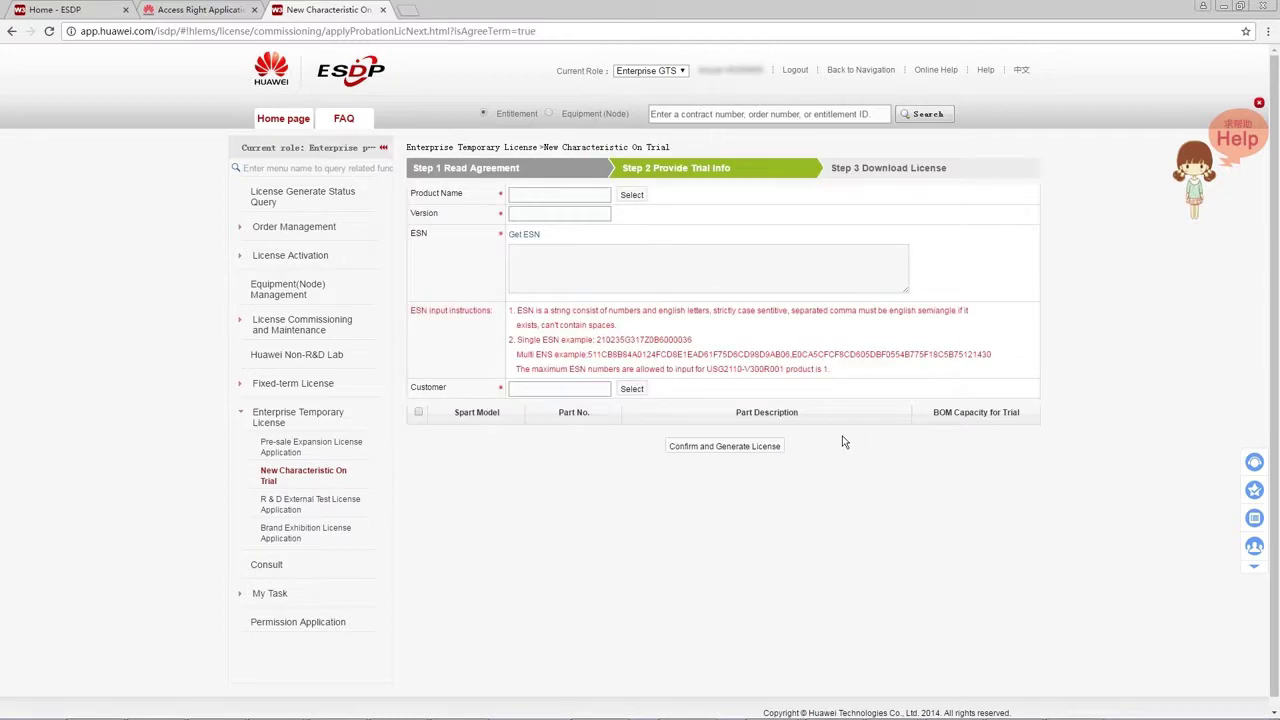
pyautogui.click(631, 195)
pyautogui.click(569, 222)
pyautogui.write('cl')
pyautogui.click(562, 240)
pyautogui.click(746, 223)
pyautogui.click(672, 337)
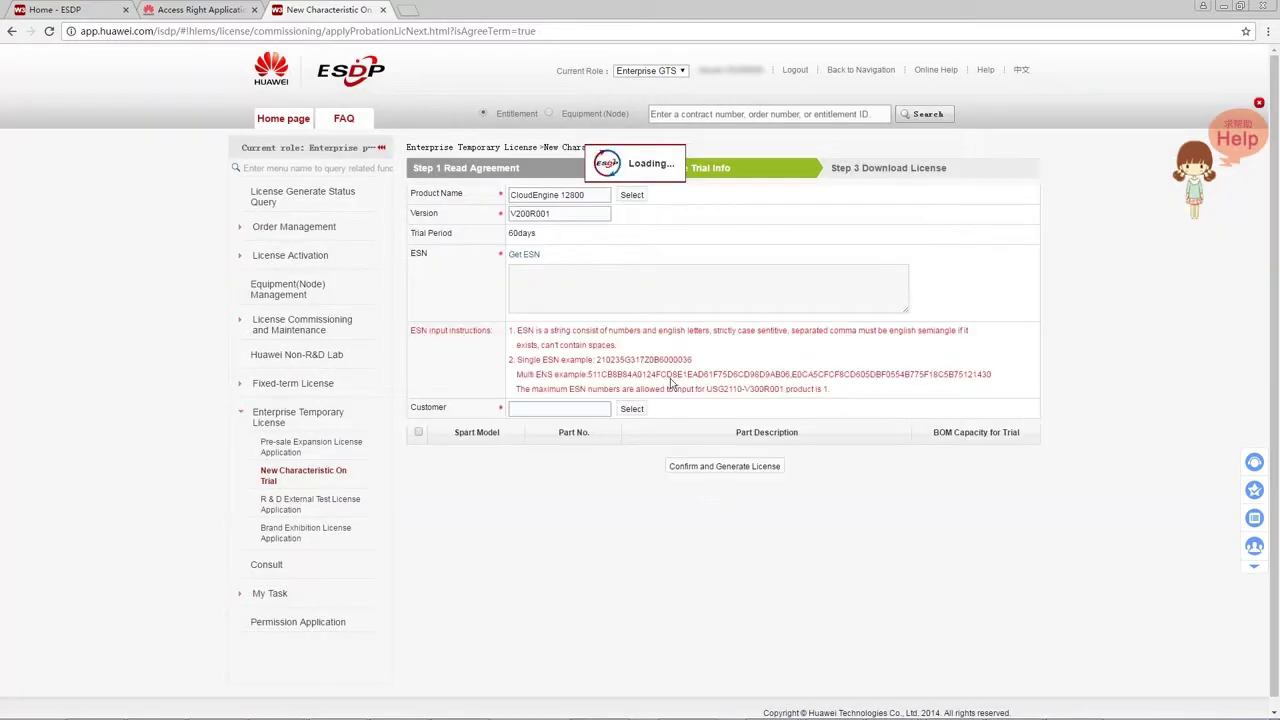
# Step: Paste the device ESN, pick the customer, and tick the DE0S00MPLS01 MPLS Function part
pyautogui.moveTo(415, 713)
pyautogui.click(560, 296)
pyautogui.hotkey('ctrl', 'v')
pyautogui.click(631, 410)
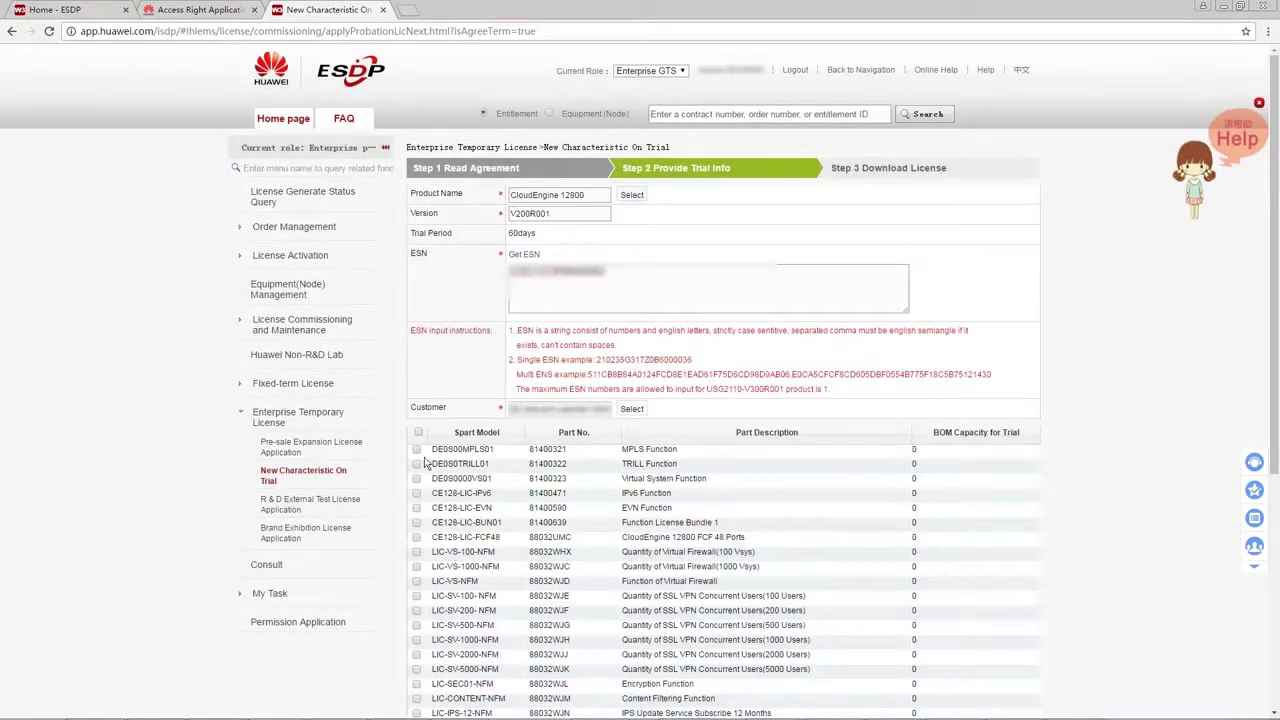
pyautogui.click(416, 449)
pyautogui.scroll(-4, 625, 490)
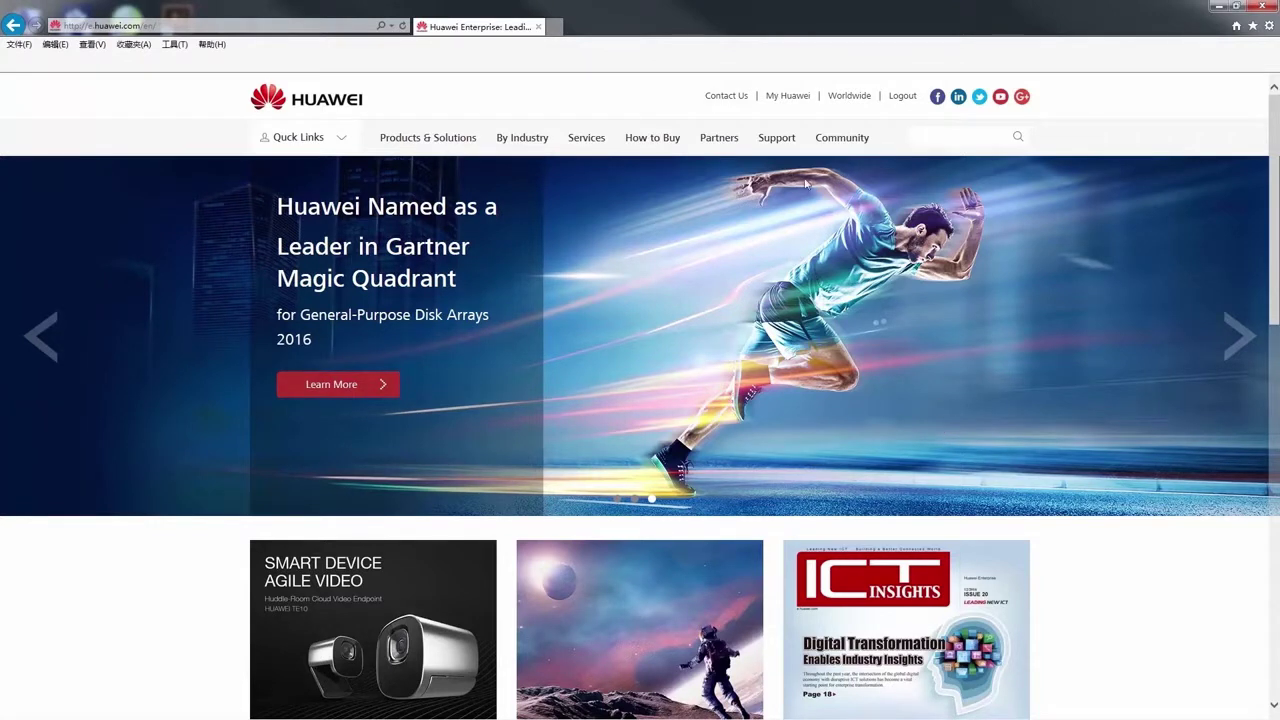
# Step: Open the Multimedia Portal from Support and filter Switch videos to CloudEngine 12800
pyautogui.moveTo(780, 148)
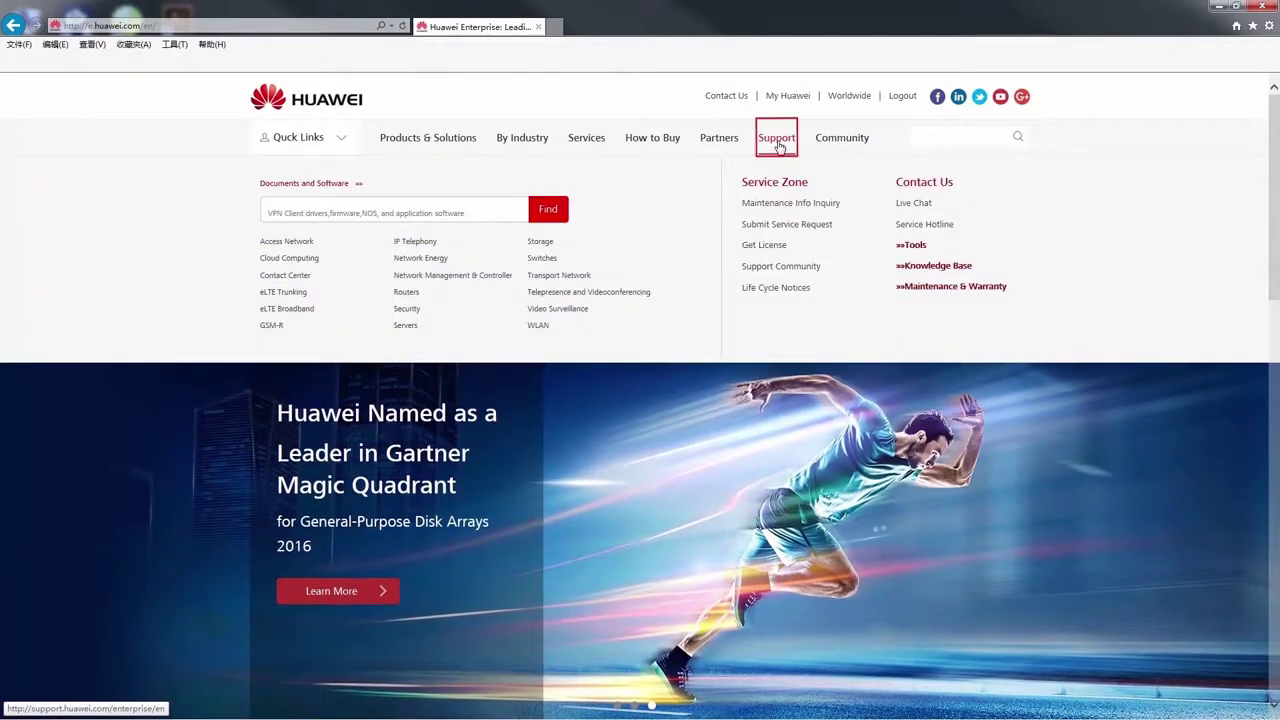
pyautogui.click(780, 147)
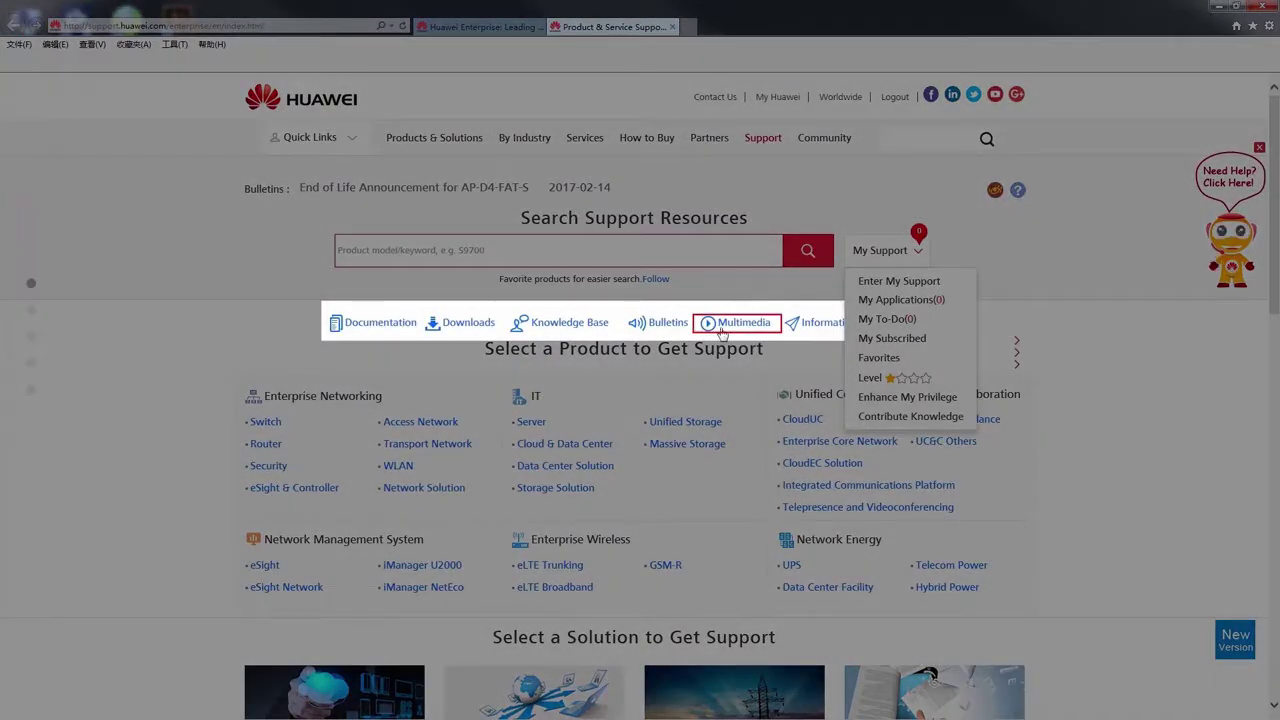
pyautogui.click(721, 331)
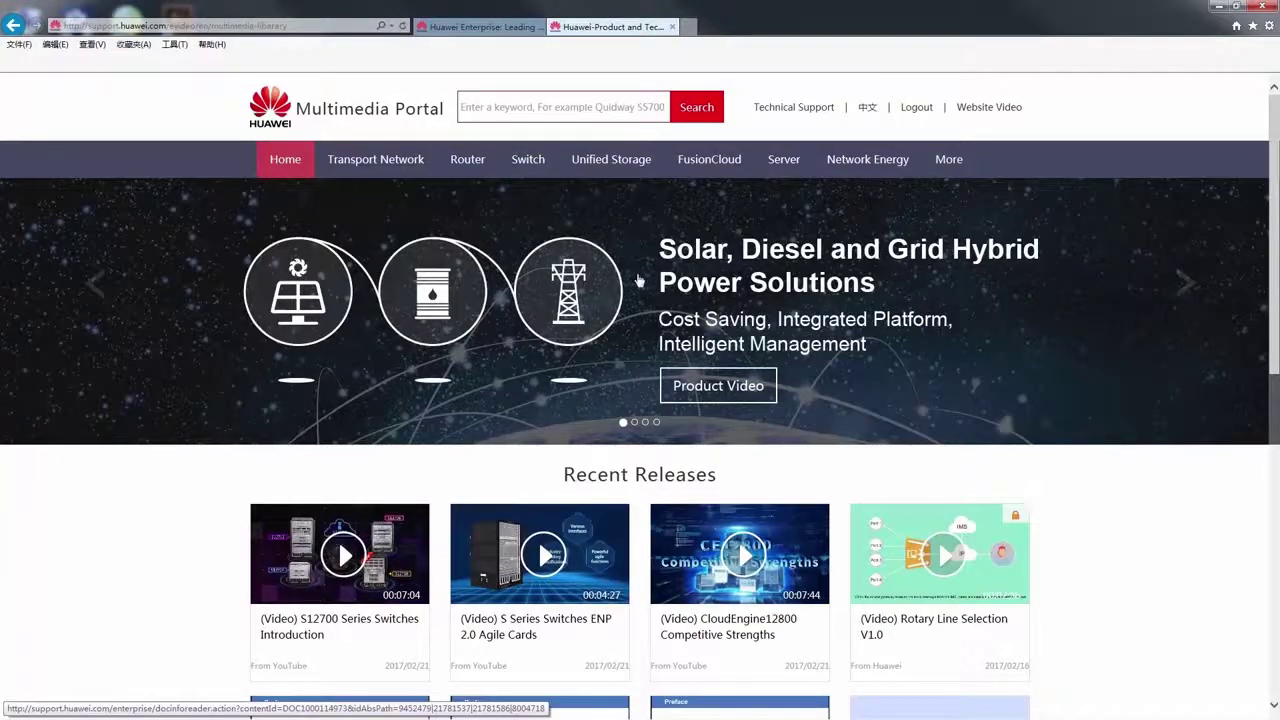
pyautogui.click(541, 170)
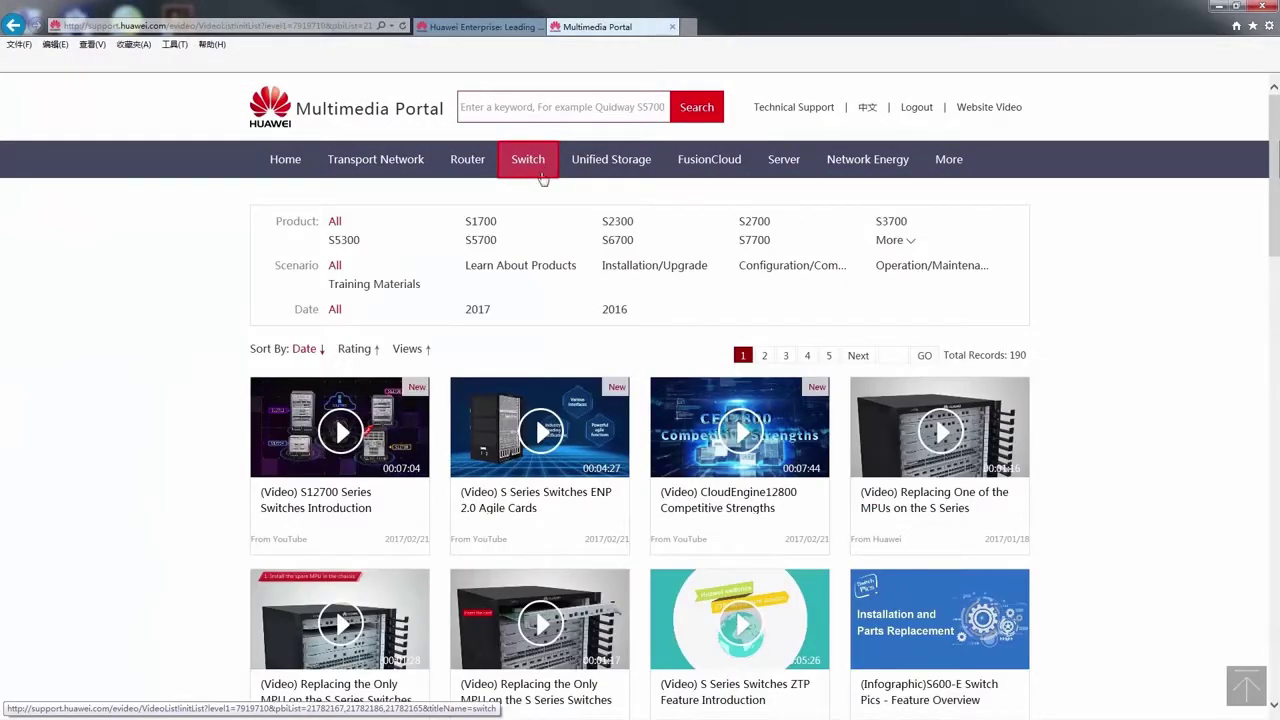
pyautogui.click(889, 241)
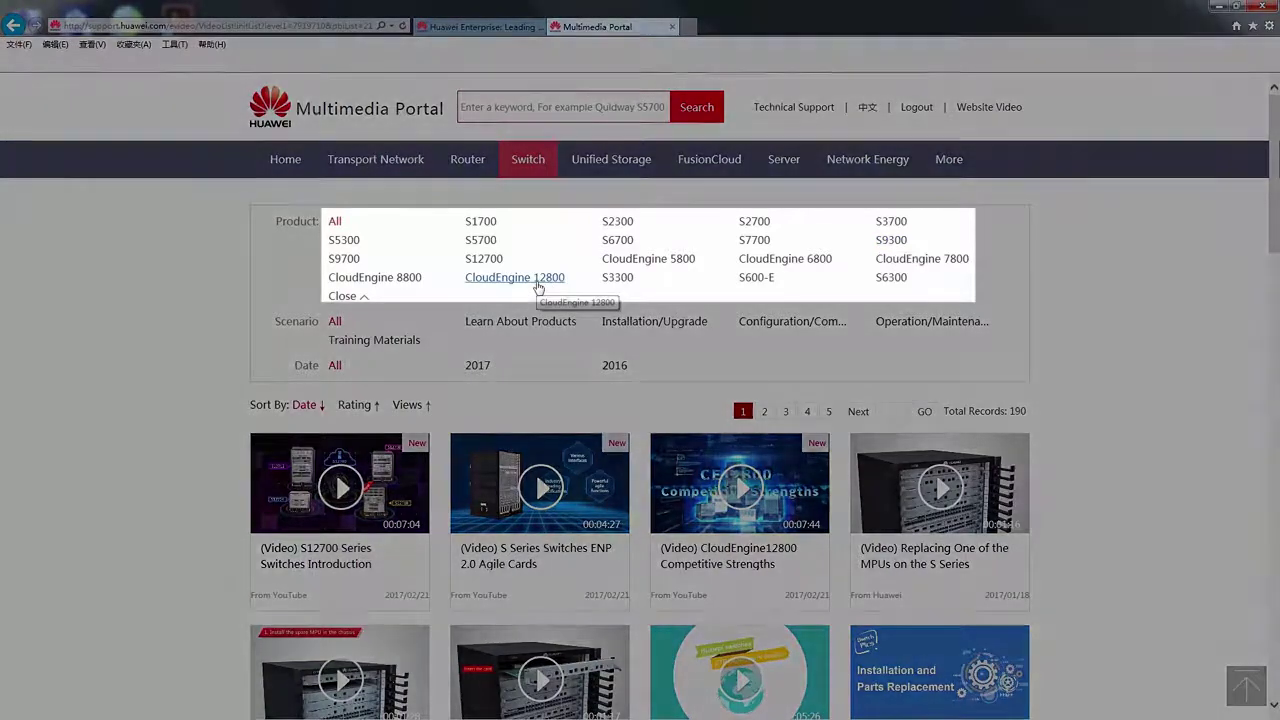
pyautogui.click(538, 287)
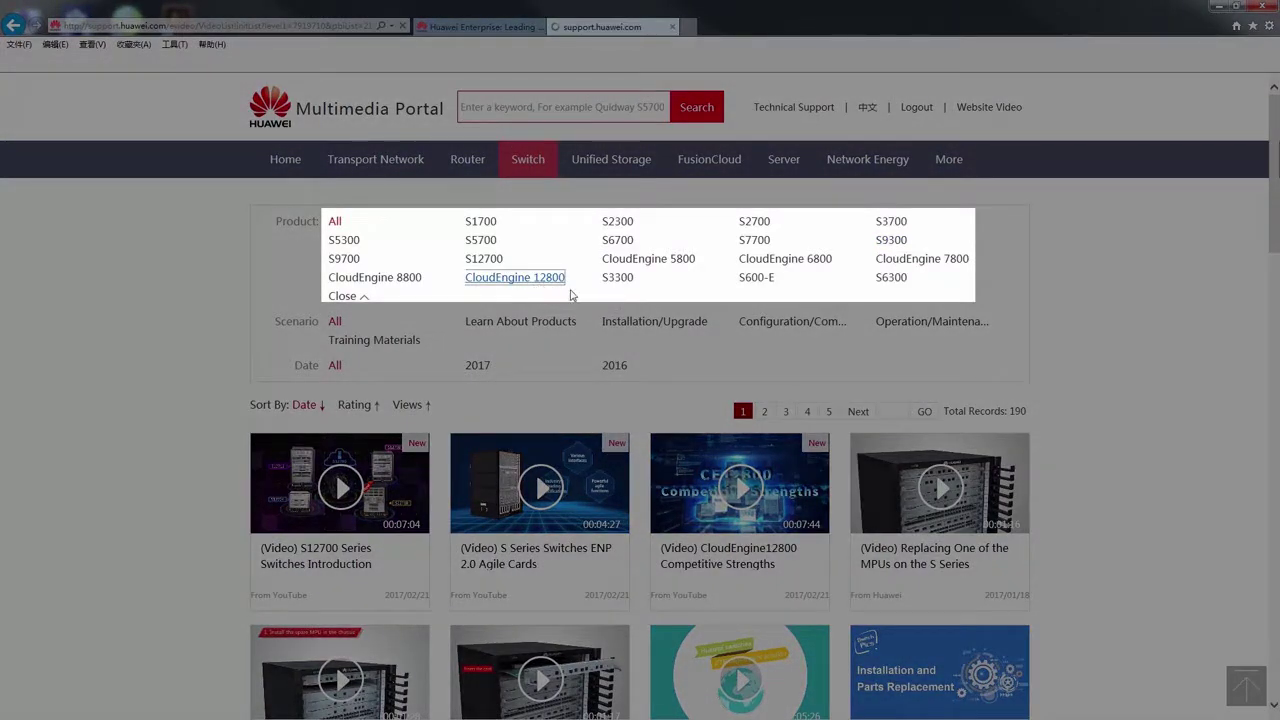